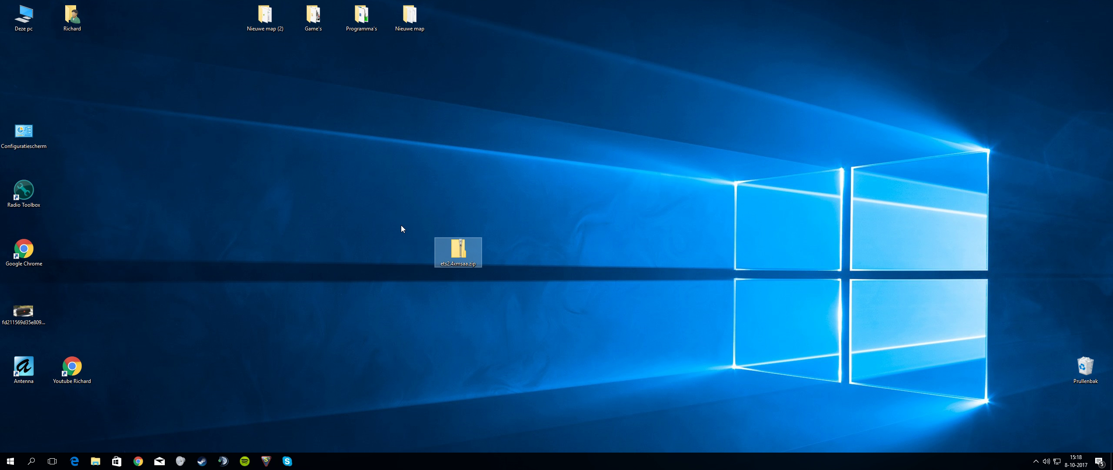
Step: Open the ets2.4xmsaa.zip archive from the desktop in a smaller window and move the archive's icon clear of it
{"action": "double_click", "coordinate": [458, 252]}
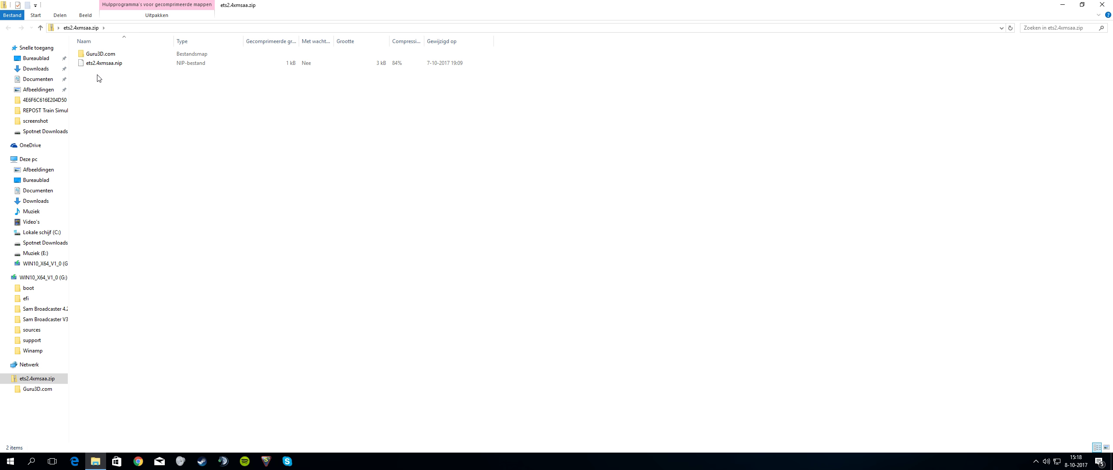
{"action": "double_click", "coordinate": [405, 6]}
{"action": "left_click_drag", "start_coordinate": [469, 146], "coordinate": [659, 130]}
{"action": "left_click_drag", "start_coordinate": [440, 244], "coordinate": [290, 185]}
{"action": "left_click_drag", "start_coordinate": [745, 127], "coordinate": [681, 89]}
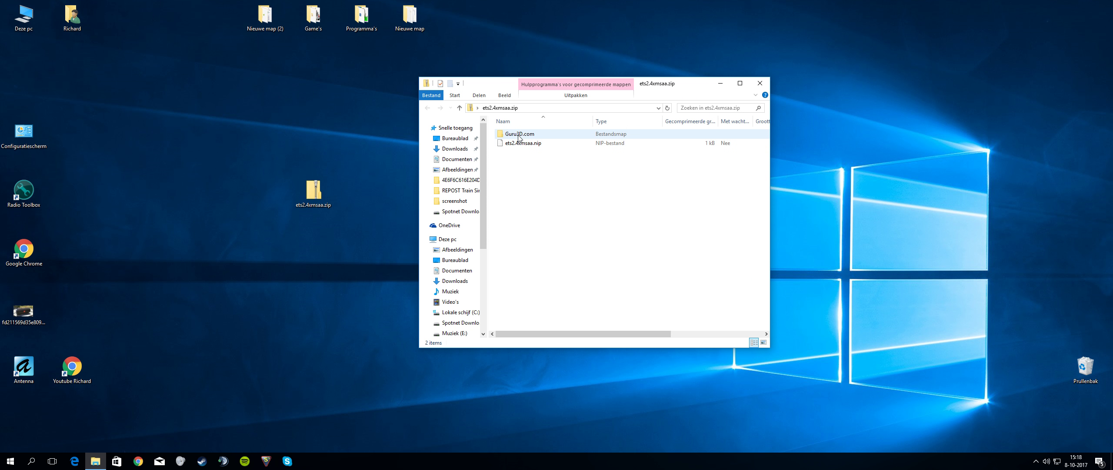
{"action": "double_click", "coordinate": [531, 135]}
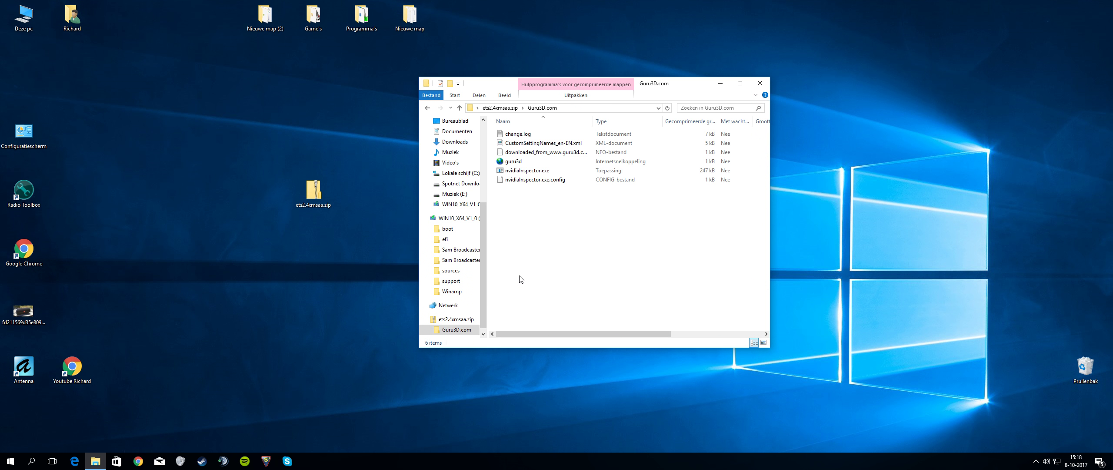
{"action": "double_click", "coordinate": [524, 171]}
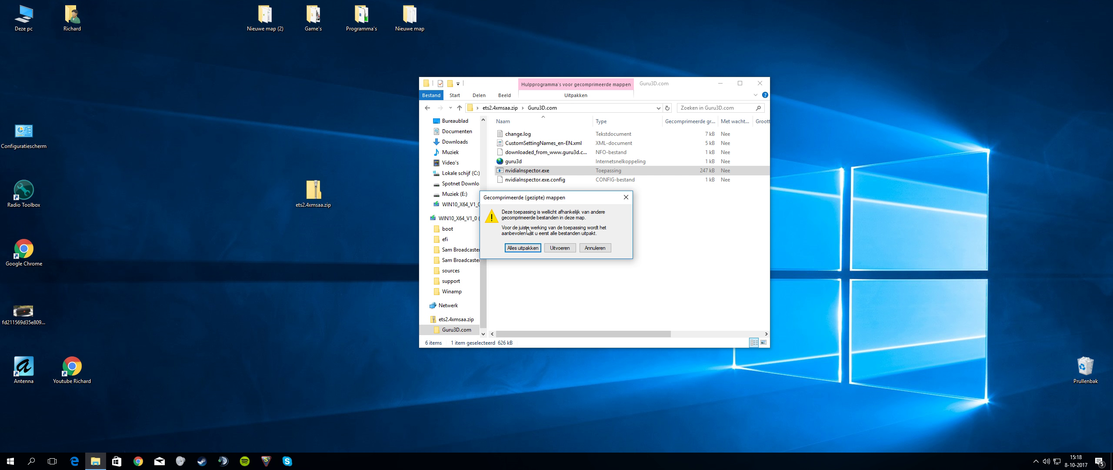
{"action": "left_click", "coordinate": [523, 248]}
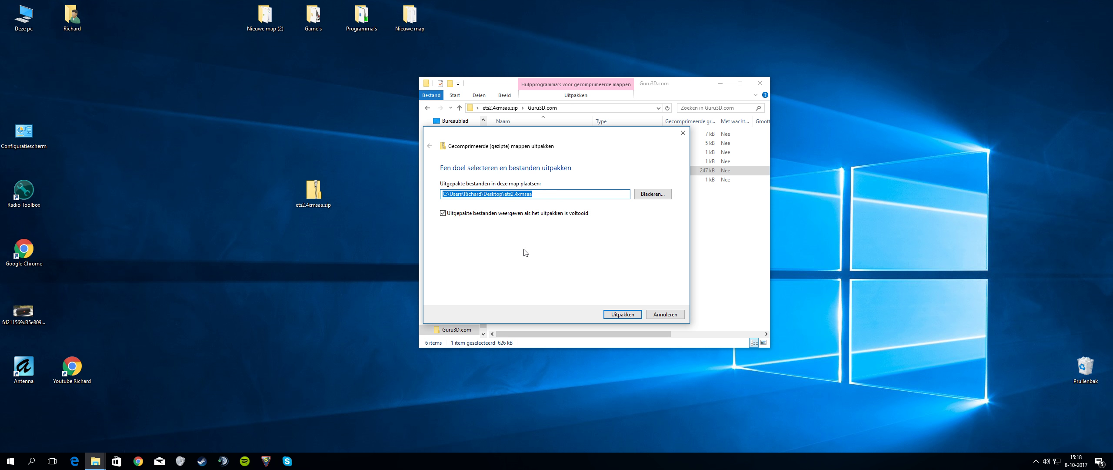
{"action": "left_click", "coordinate": [683, 133]}
{"action": "left_click", "coordinate": [428, 108]}
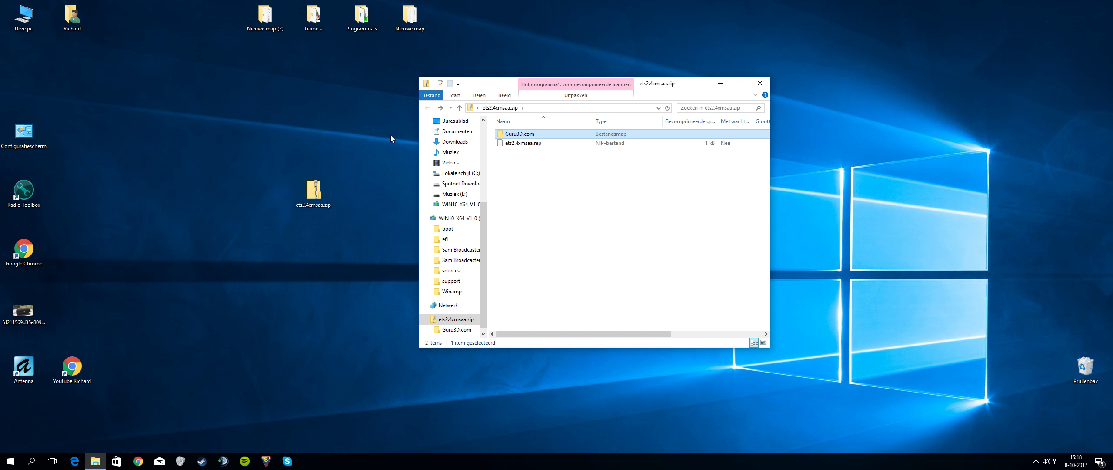
Step: Extract the Guru3D.com folder from the archive to the desktop beside the zip file and open it
{"action": "left_click_drag", "start_coordinate": [519, 134], "coordinate": [341, 129]}
{"action": "left_click_drag", "start_coordinate": [364, 77], "coordinate": [374, 196]}
{"action": "double_click", "coordinate": [368, 194]}
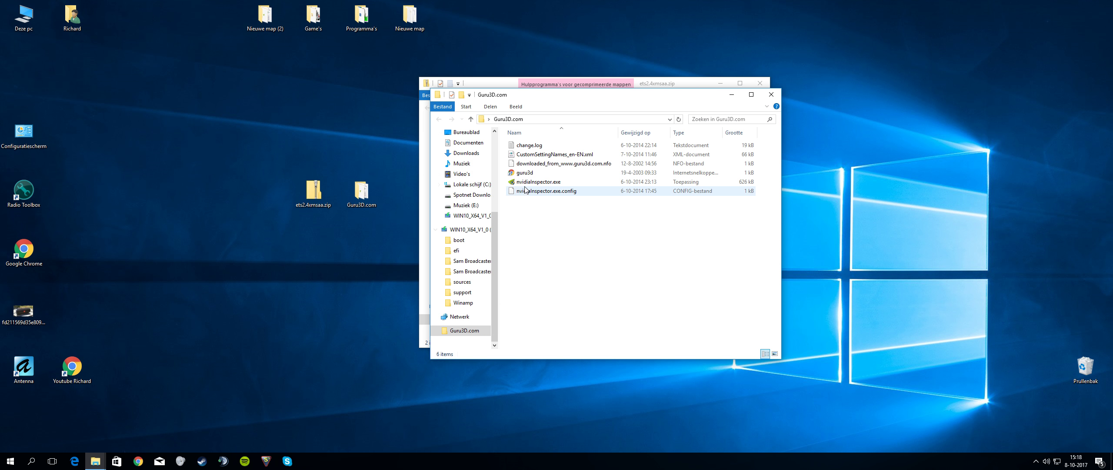
Step: Launch nvidiaInspector.exe from the extracted folder and open its driver profile settings
{"action": "left_click", "coordinate": [548, 183]}
{"action": "double_click", "coordinate": [550, 186]}
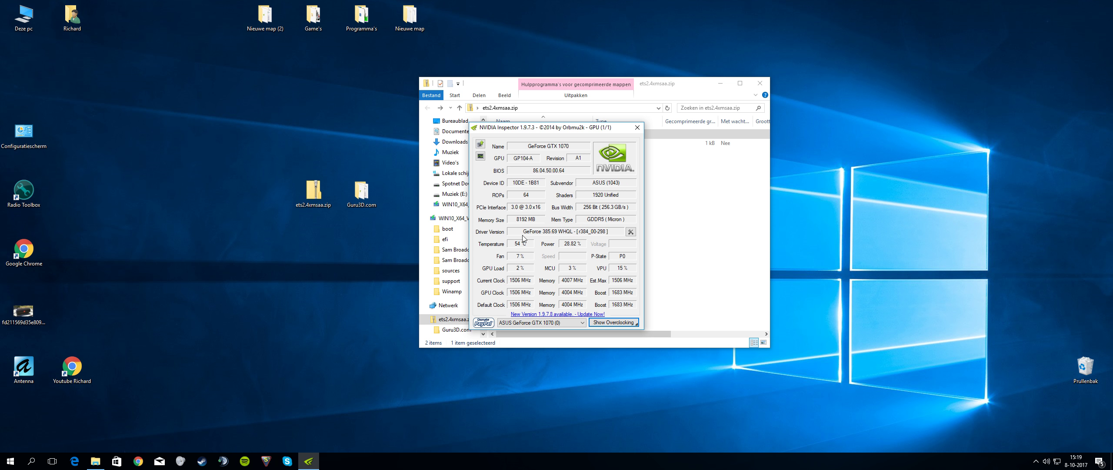
{"action": "left_click", "coordinate": [630, 232]}
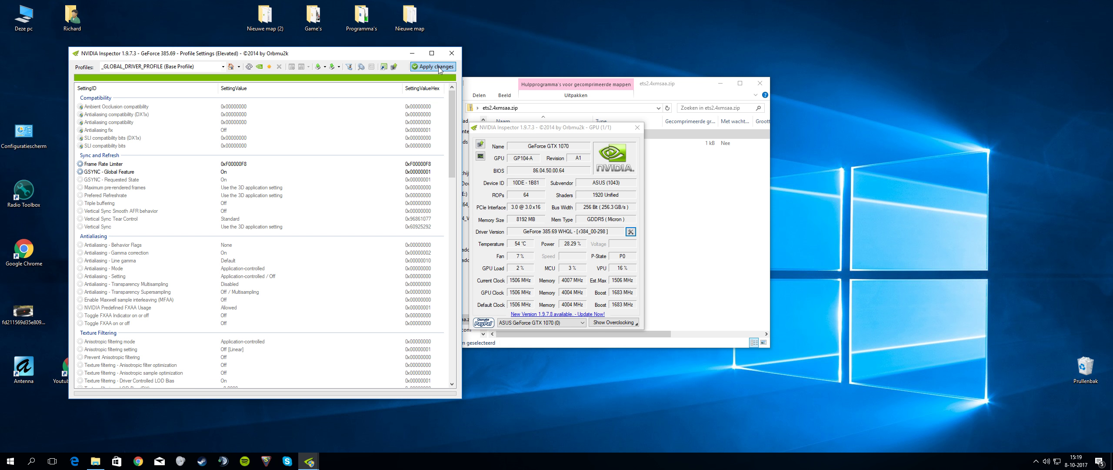
Step: Load the Euro Truck Simulator 2 profile in the profile settings
{"action": "left_click", "coordinate": [320, 68]}
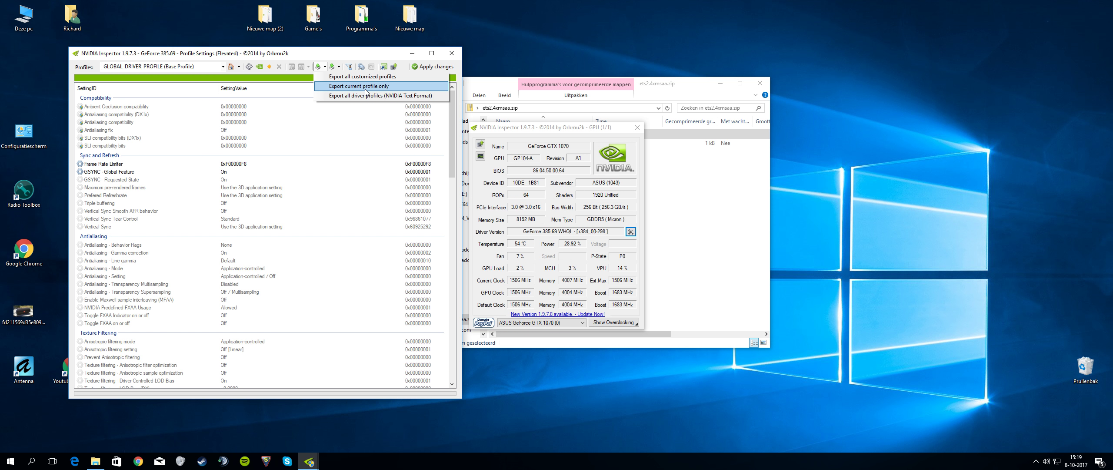
{"action": "left_click", "coordinate": [218, 66]}
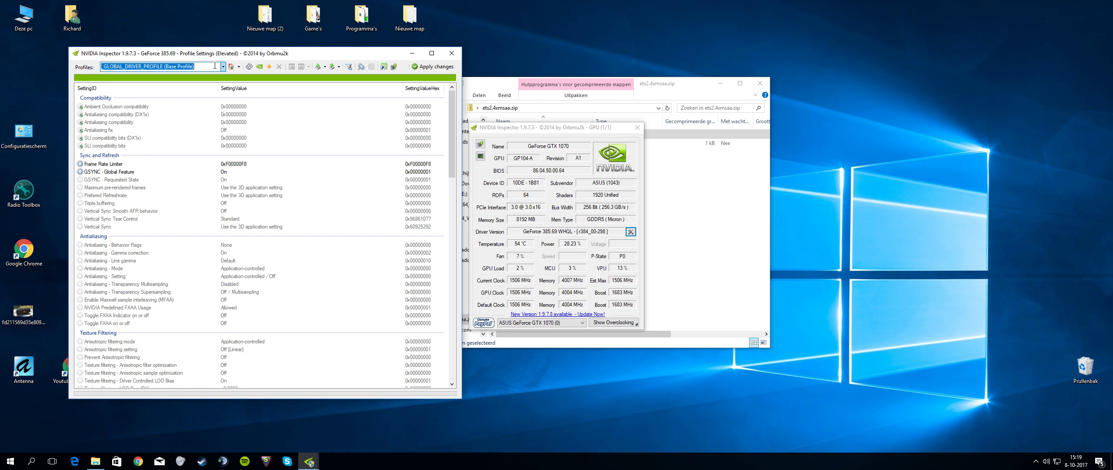
{"action": "type", "text": "eur"}
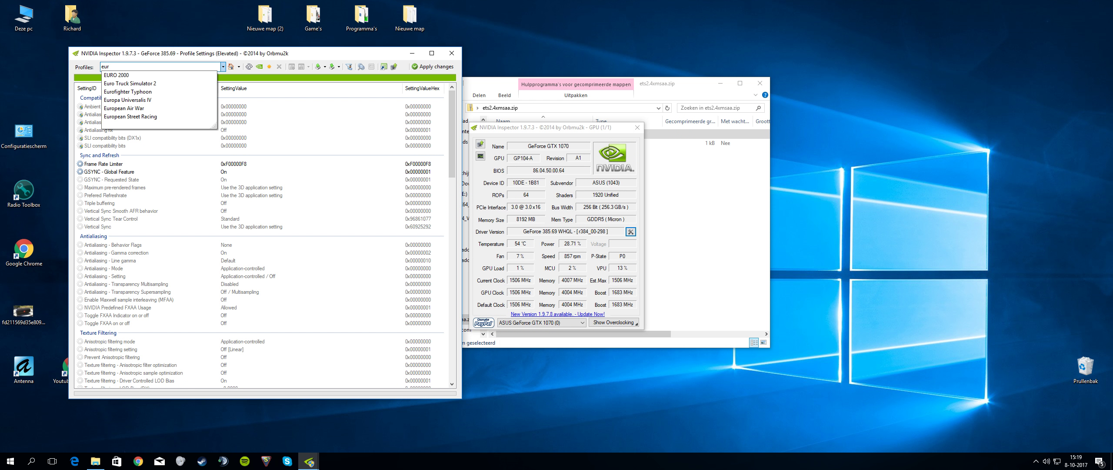
{"action": "key", "text": "Down"}
{"action": "key", "text": "Down"}
{"action": "key", "text": "Return"}
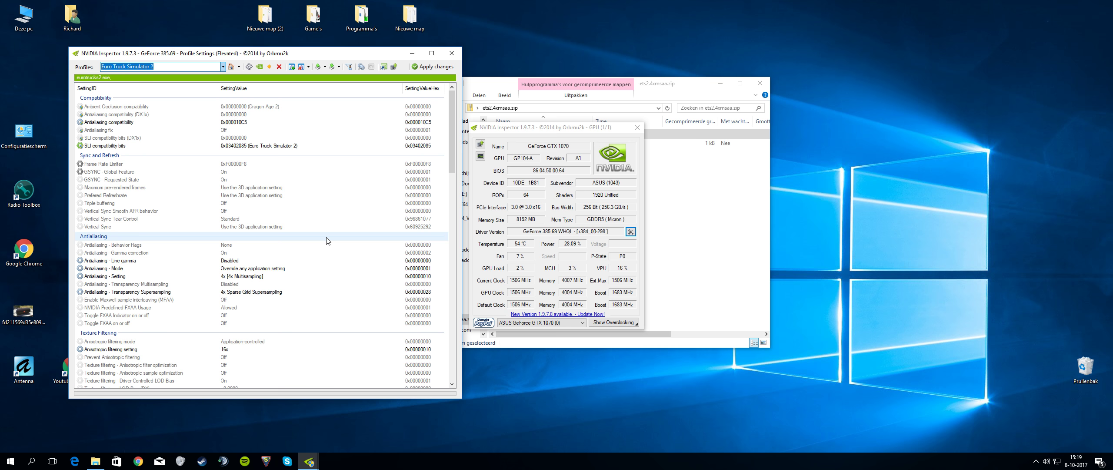
Step: Export only the current profile to the desktop as "Nvidia Settings Default 8-10-2017" and move the file clear of the open windows
{"action": "left_click", "coordinate": [324, 67]}
{"action": "left_click", "coordinate": [335, 87]}
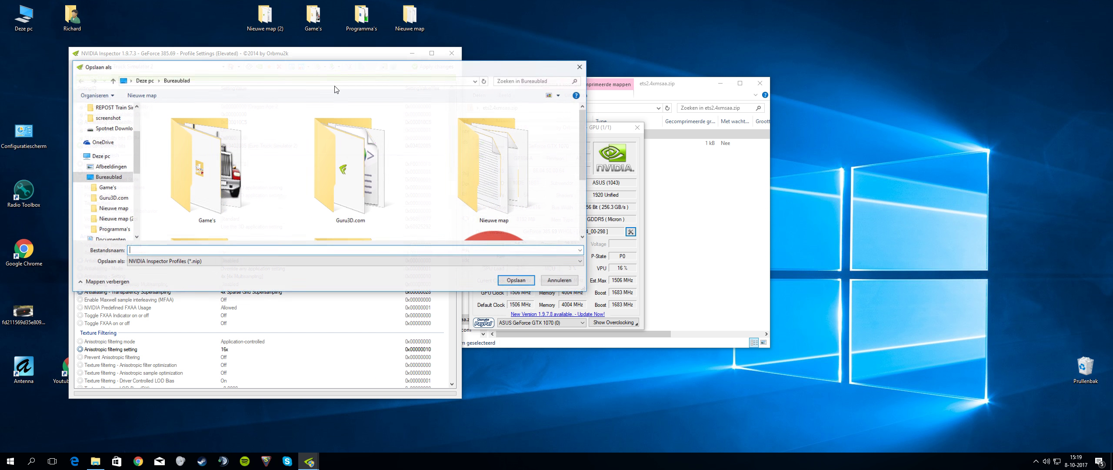
{"action": "scroll", "coordinate": [104, 131], "scroll_direction": "up", "scroll_amount": 2}
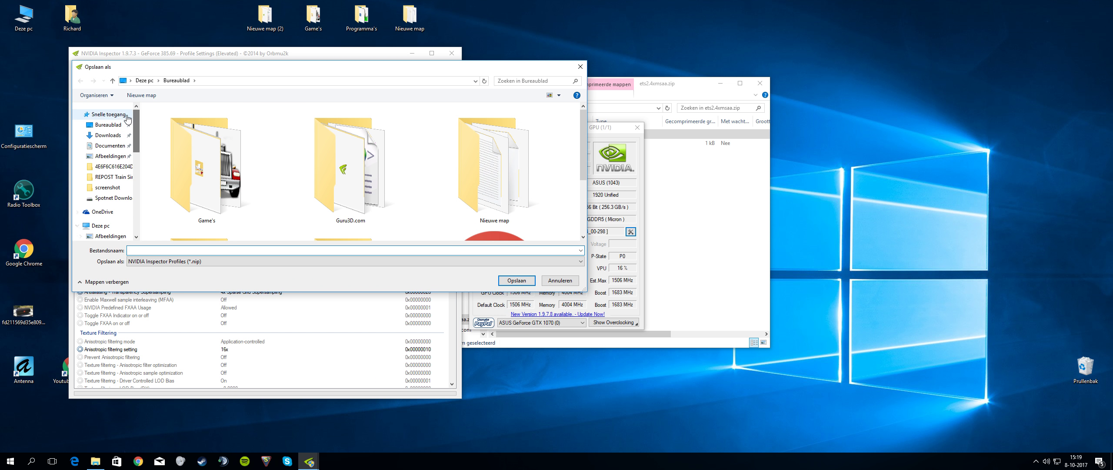
{"action": "left_click", "coordinate": [171, 249]}
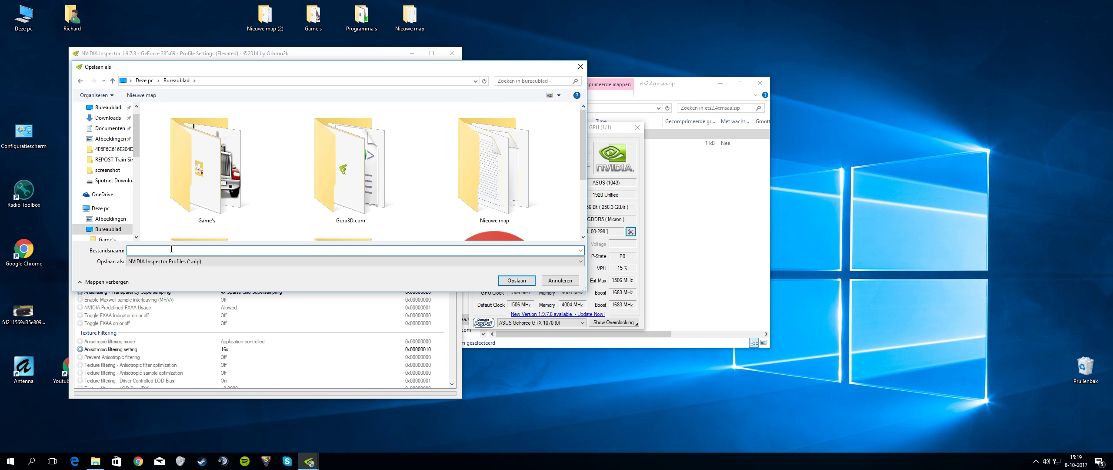
{"action": "type", "text": "Nvidia Settings Default 8-10-2017"}
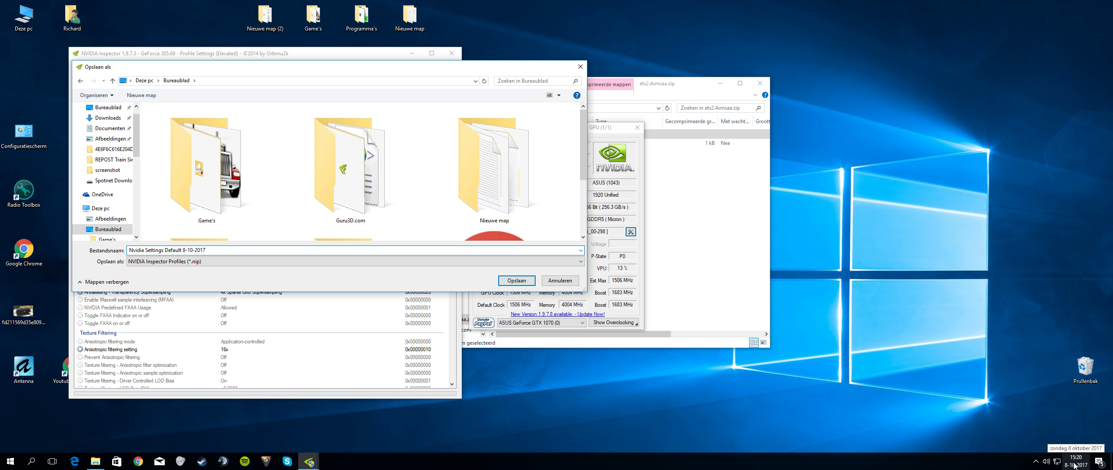
{"action": "left_click", "coordinate": [516, 281]}
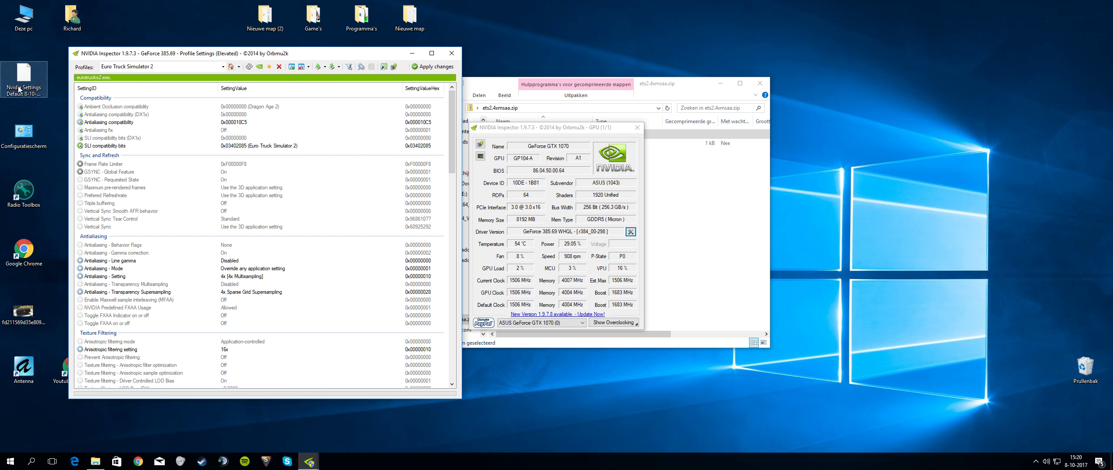
{"action": "left_click_drag", "start_coordinate": [297, 81], "coordinate": [618, 35]}
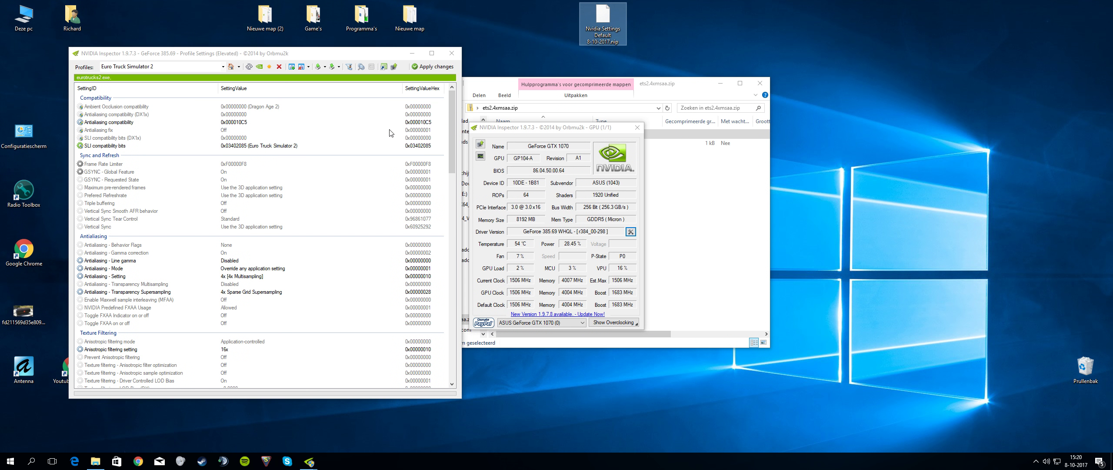
Step: Start importing a profile and browse the desktop for the NIP file to load
{"action": "left_click", "coordinate": [319, 68]}
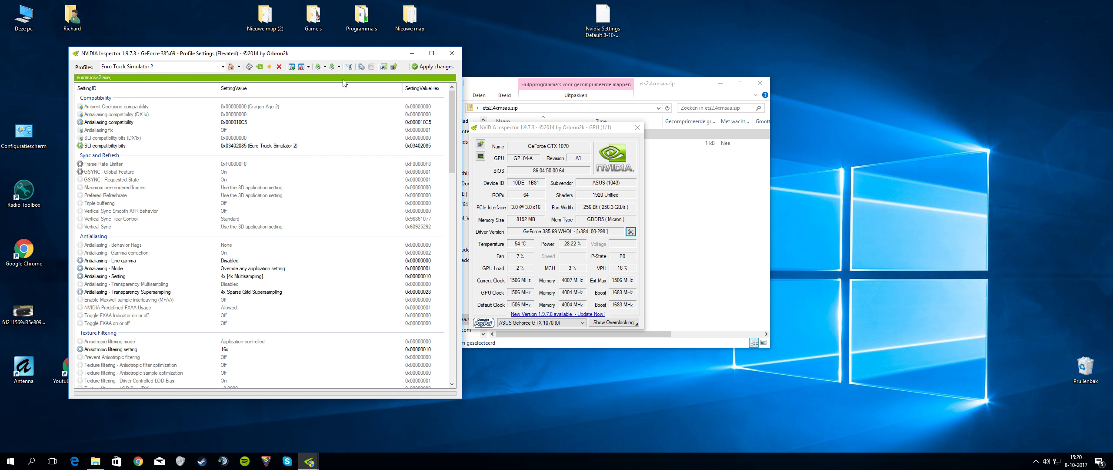
{"action": "left_click", "coordinate": [340, 68]}
{"action": "left_click", "coordinate": [338, 67]}
{"action": "left_click", "coordinate": [336, 68]}
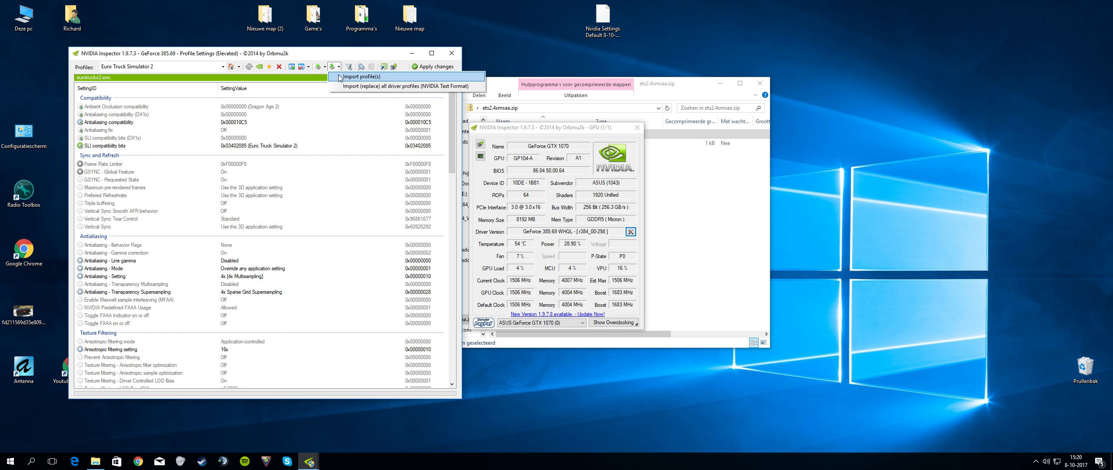
{"action": "left_click", "coordinate": [340, 77]}
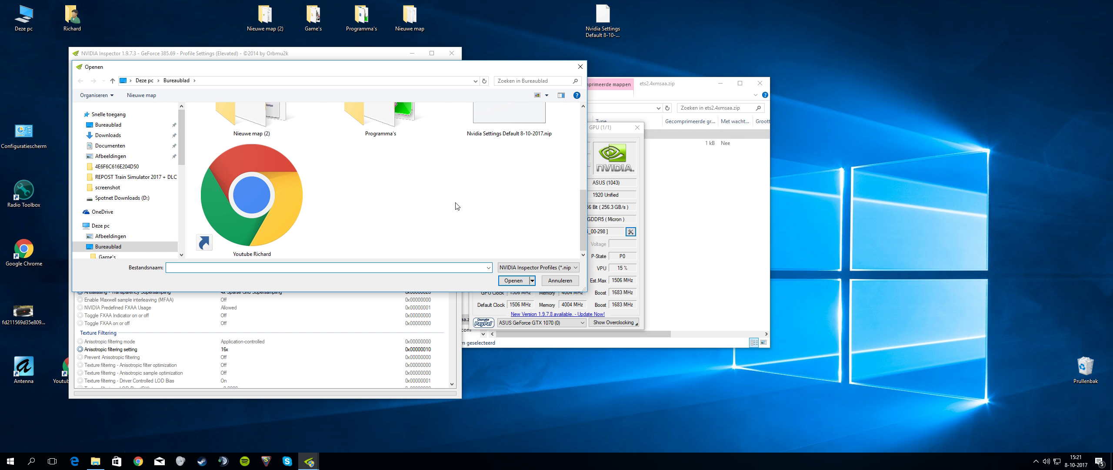
{"action": "scroll", "coordinate": [455, 201], "scroll_direction": "up", "scroll_amount": 4}
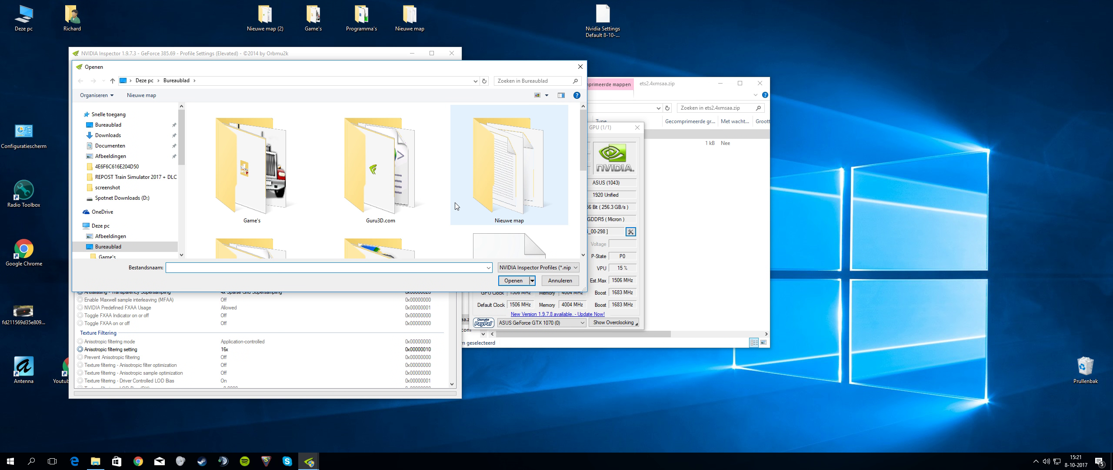
{"action": "scroll", "coordinate": [378, 170], "scroll_direction": "down", "scroll_amount": 2}
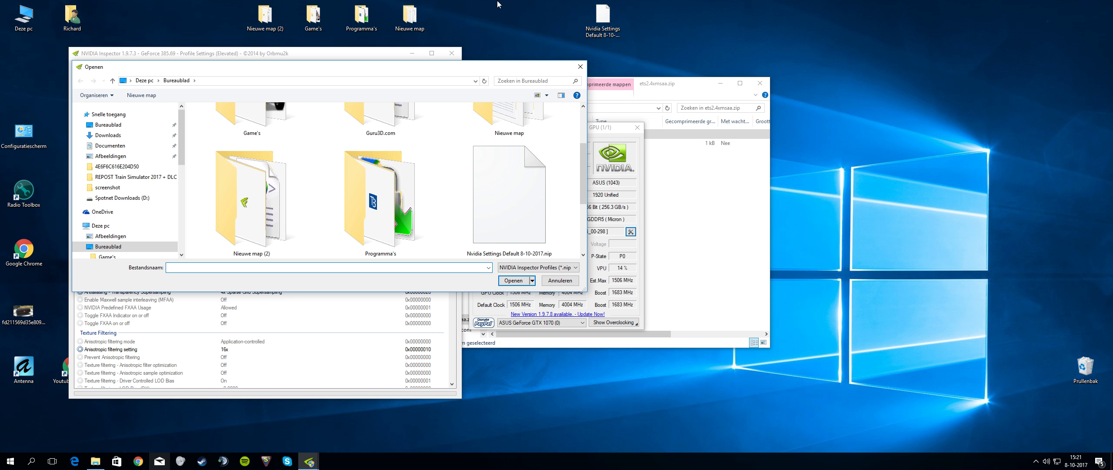
Step: Copy ets2.4xmsaa.nip from the zip archive to the desktop and close the archive window
{"action": "left_click", "coordinate": [694, 85]}
{"action": "left_click", "coordinate": [527, 143]}
{"action": "left_click_drag", "start_coordinate": [527, 144], "coordinate": [863, 159]}
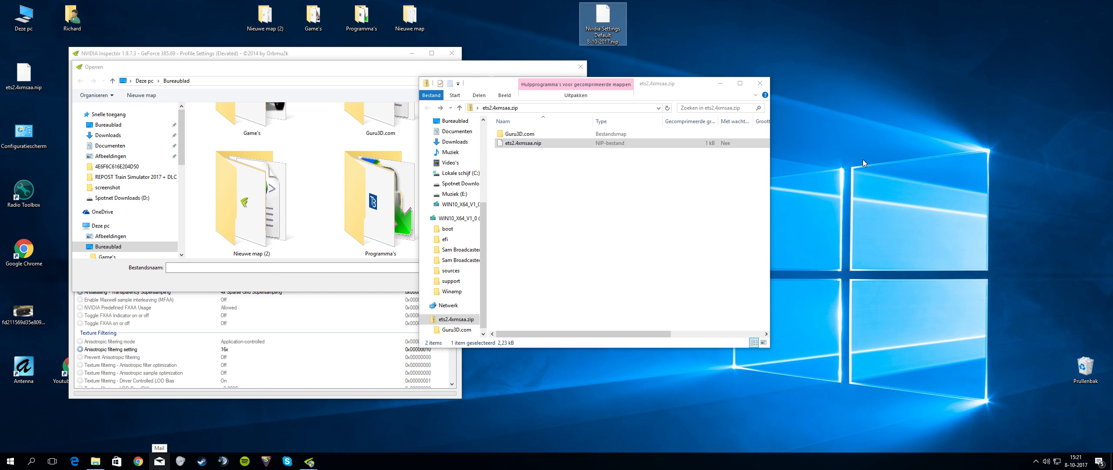
{"action": "left_click", "coordinate": [760, 83]}
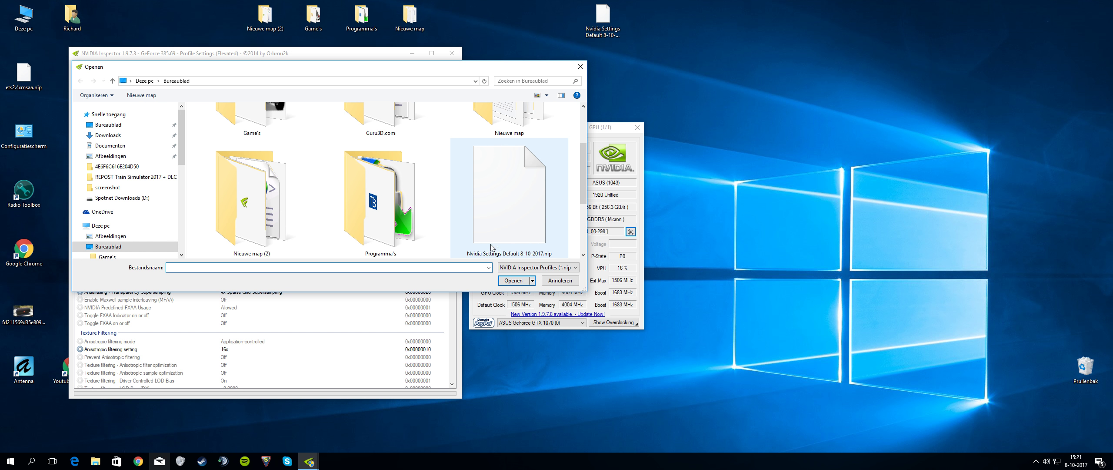
Step: Import the ets2.4xmsaa.nip profile from the desktop and apply the changes
{"action": "scroll", "coordinate": [460, 208], "scroll_direction": "down", "scroll_amount": 3}
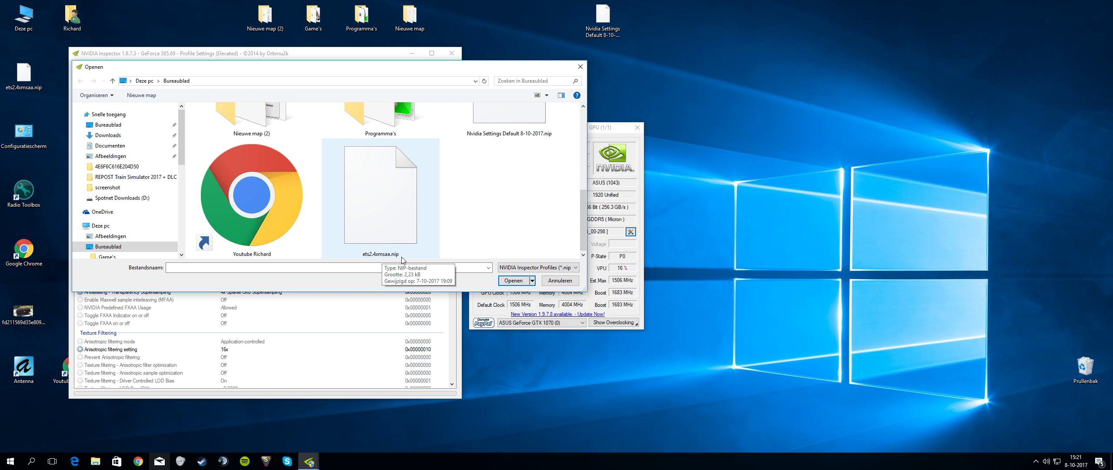
{"action": "left_click", "coordinate": [396, 194]}
{"action": "double_click", "coordinate": [395, 194]}
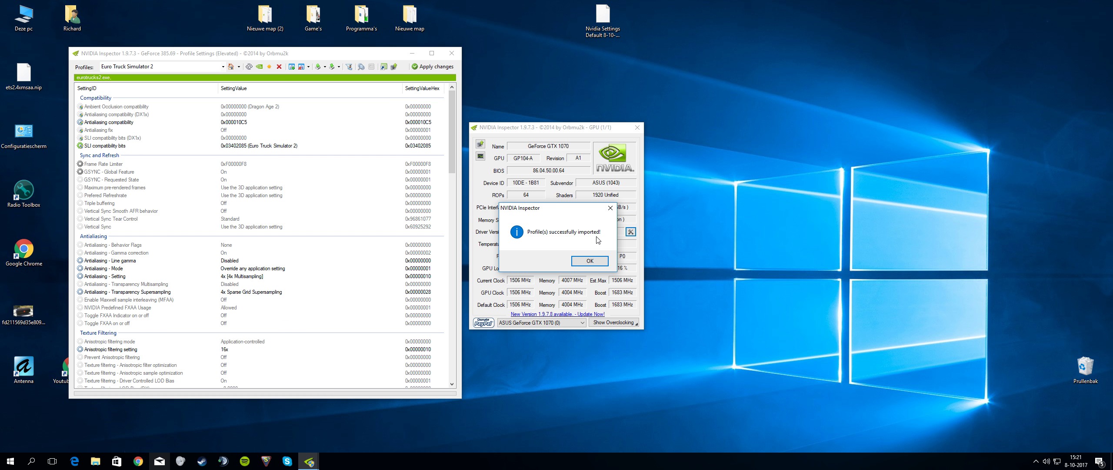
{"action": "left_click", "coordinate": [597, 262]}
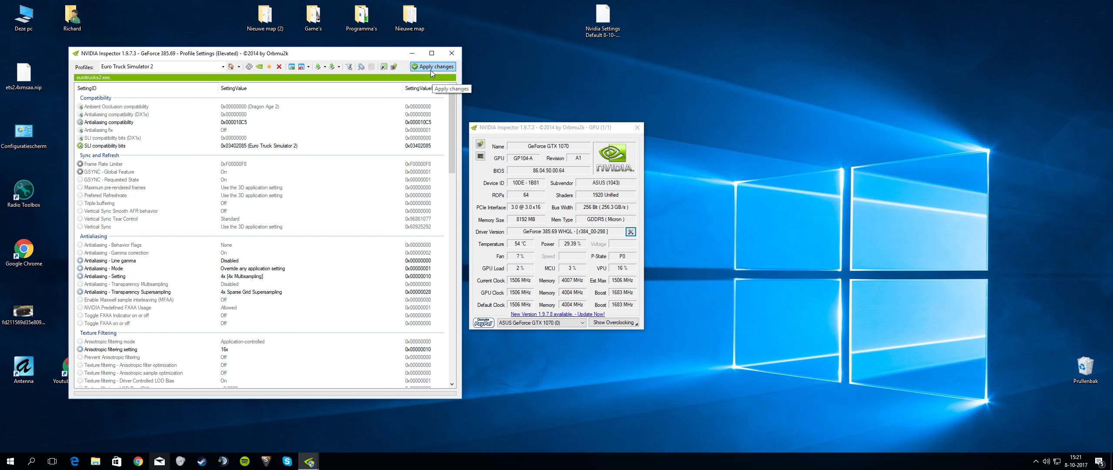
{"action": "left_click", "coordinate": [430, 69]}
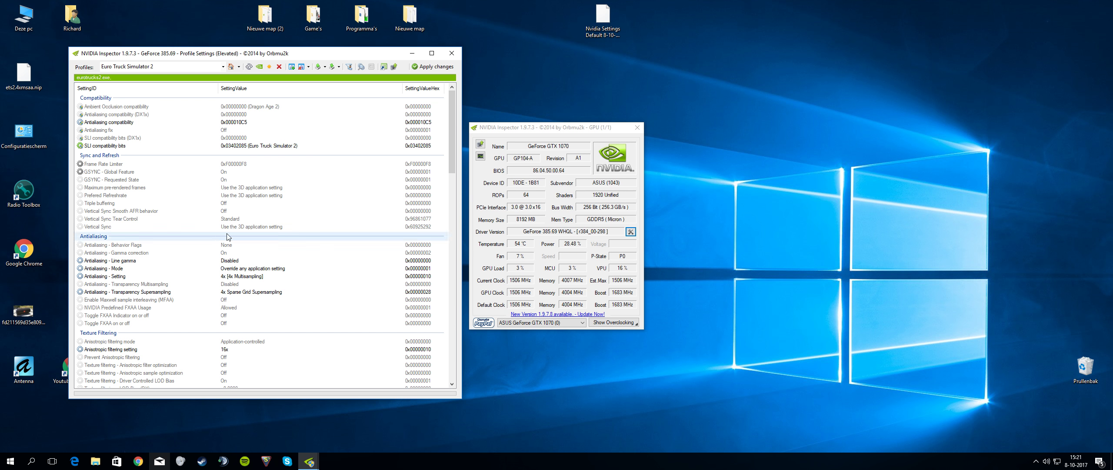
Step: Restart NVIDIA Inspector from the Guru3D.com folder and reopen the driver profile settings
{"action": "left_click", "coordinate": [452, 53]}
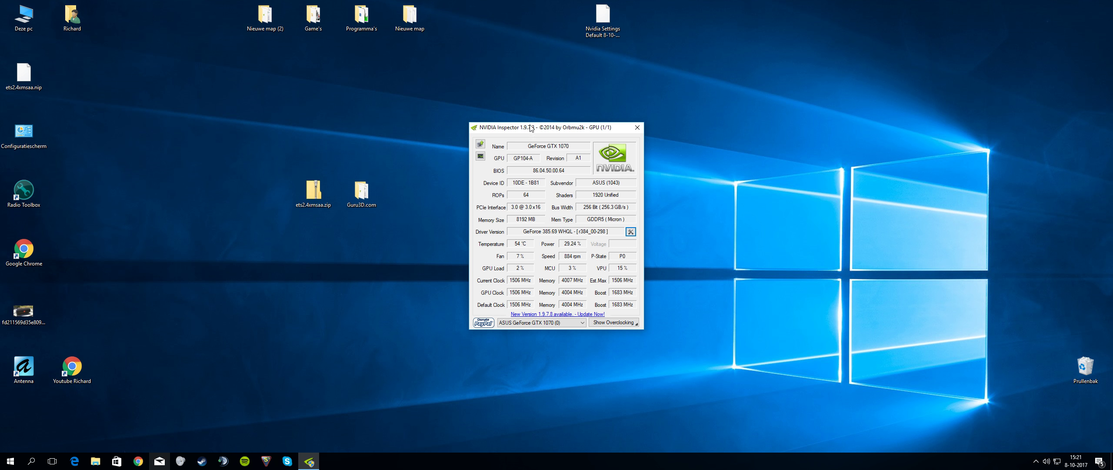
{"action": "left_click", "coordinate": [640, 129]}
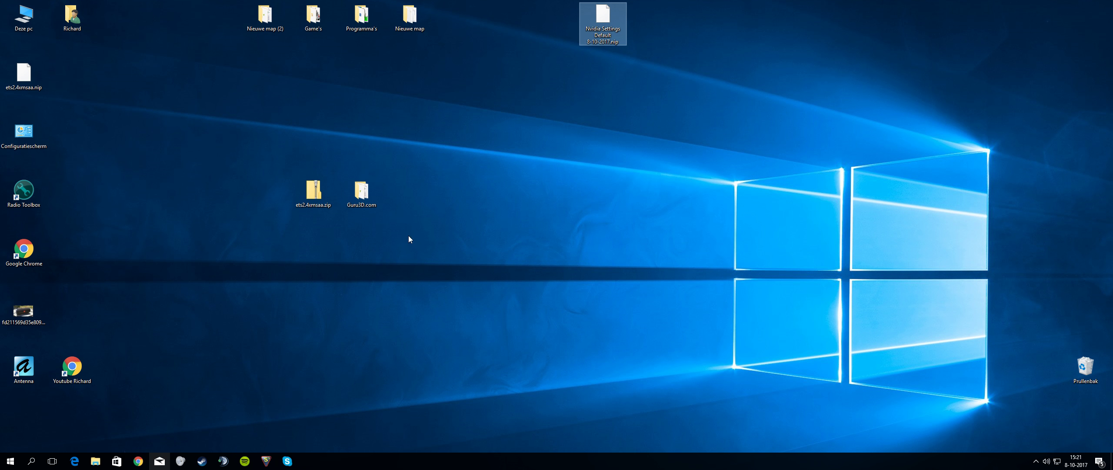
{"action": "double_click", "coordinate": [358, 195]}
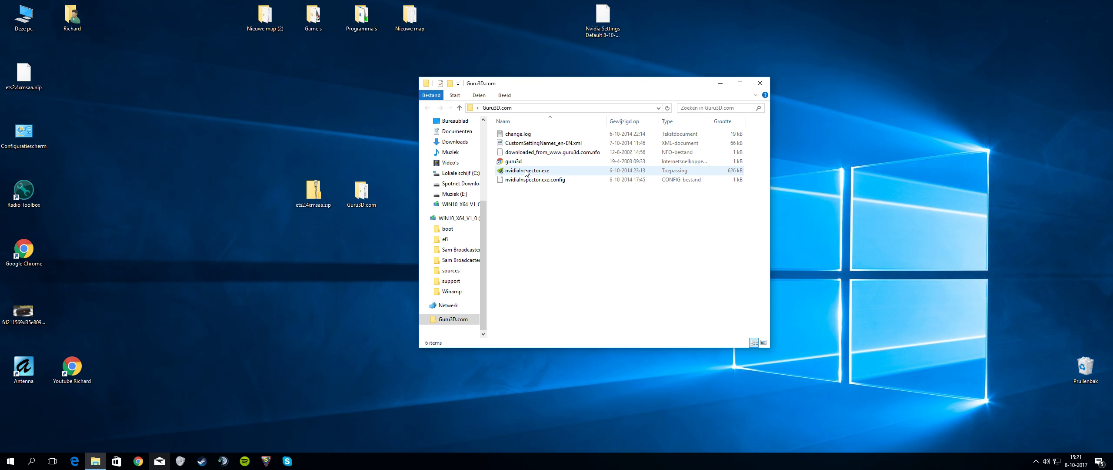
{"action": "left_click", "coordinate": [692, 171]}
{"action": "double_click", "coordinate": [692, 170]}
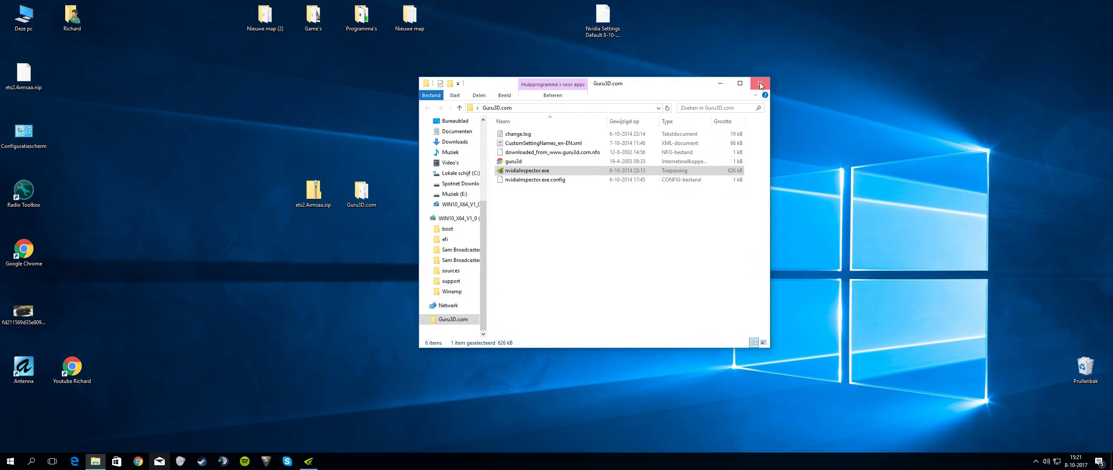
{"action": "left_click", "coordinate": [631, 232]}
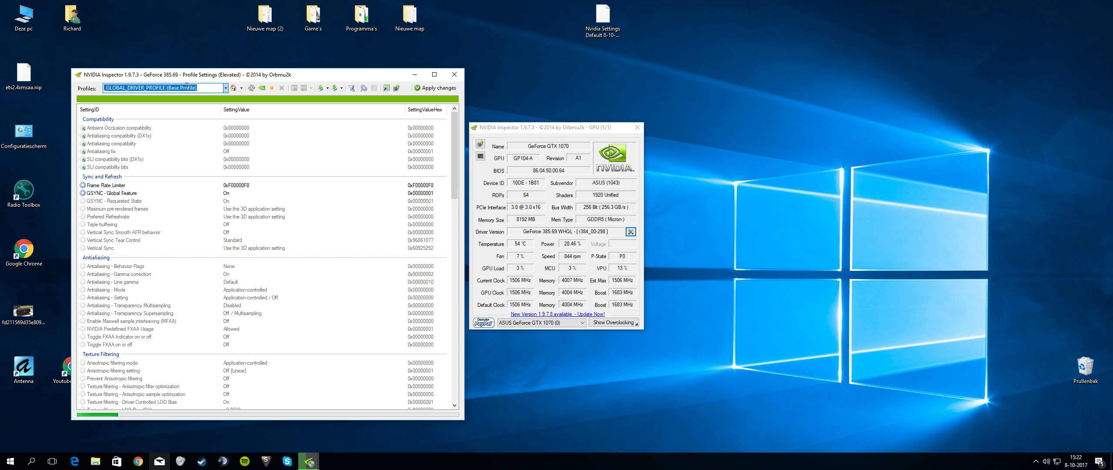
Step: Search the driver profiles for "euro" and load the Euro Truck Simulator 2 profile
{"action": "type", "text": "eur"}
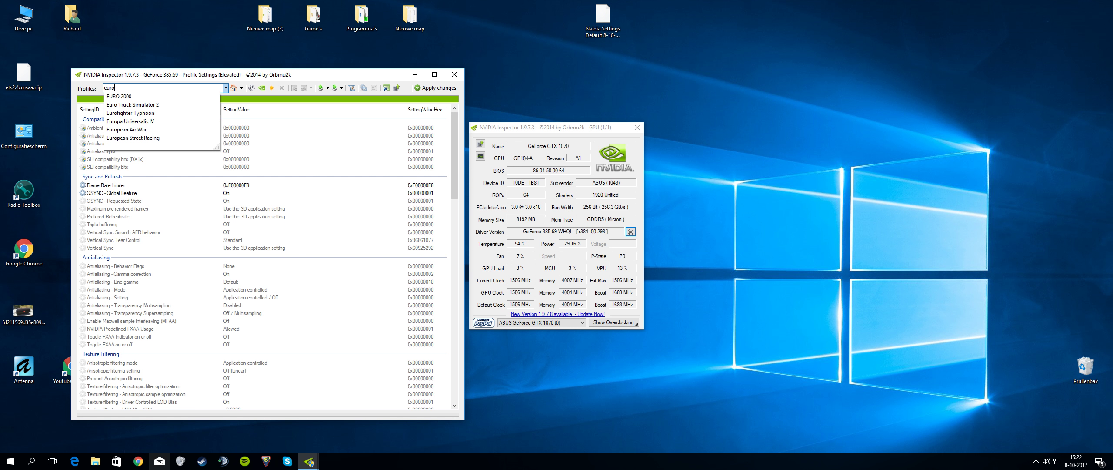
{"action": "type", "text": "o"}
{"action": "left_click", "coordinate": [162, 105]}
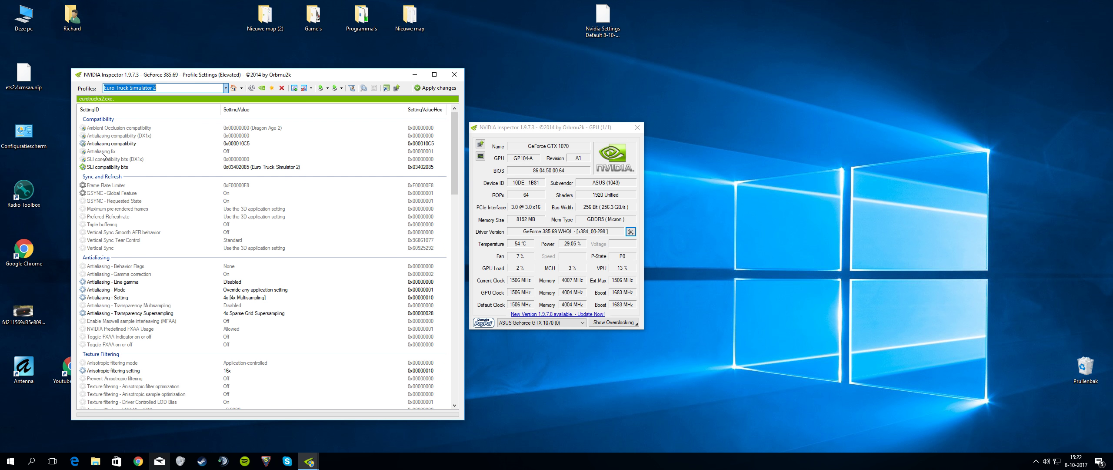
{"action": "left_click", "coordinate": [199, 85]}
{"action": "key", "text": "BackSpace"}
{"action": "key", "text": "BackSpace"}
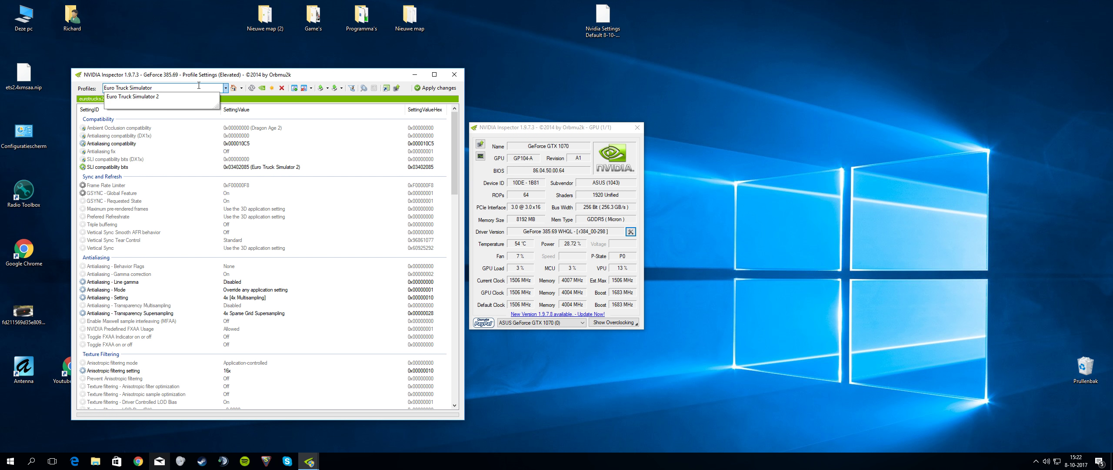
{"action": "left_click", "coordinate": [160, 96]}
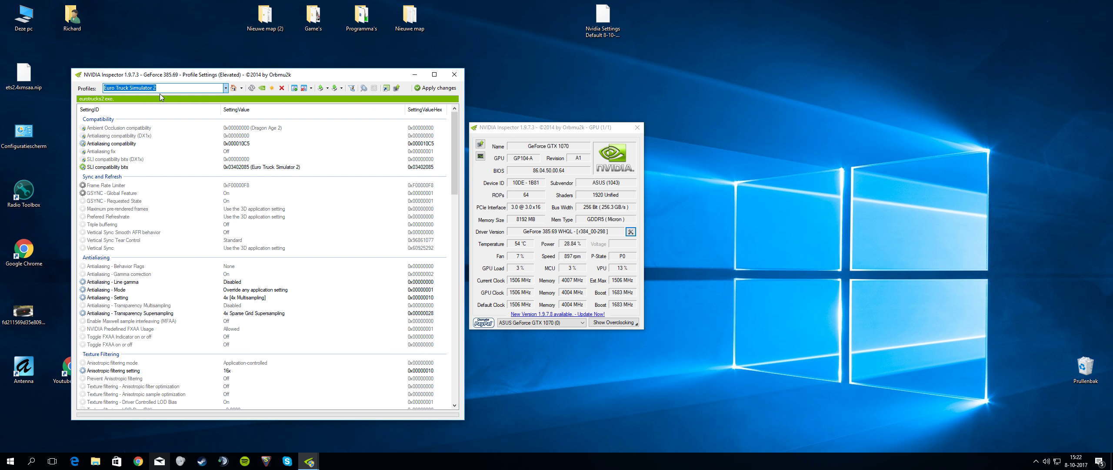
{"action": "left_click", "coordinate": [336, 89]}
{"action": "left_click", "coordinate": [348, 102]}
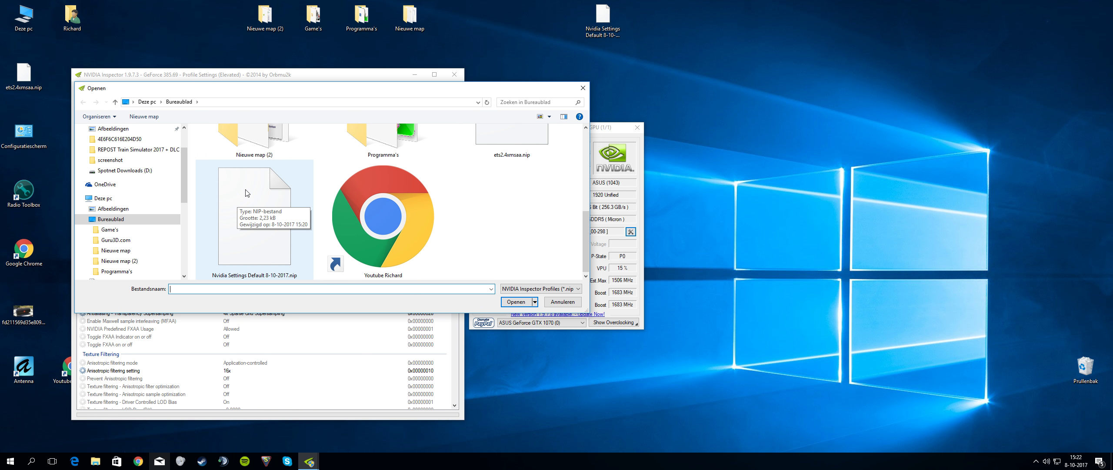
{"action": "left_click", "coordinate": [584, 88]}
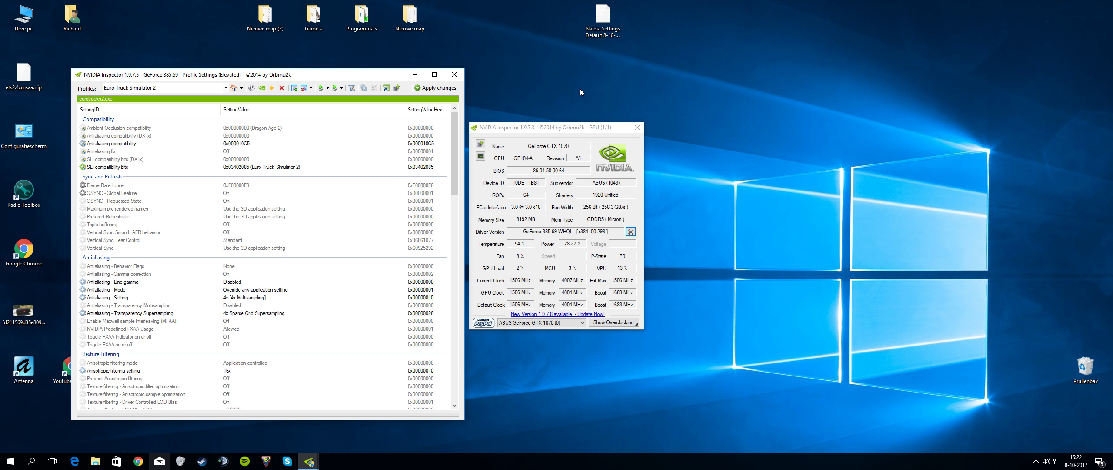
Step: Maximize the profile settings window to view its settings, restore it, and reposition it beside the moved GPU information window
{"action": "mouse_move", "coordinate": [383, 78]}
{"action": "left_mouse_down"}
{"action": "mouse_move", "coordinate": [634, 81]}
{"action": "mouse_move", "coordinate": [377, 74]}
{"action": "mouse_move", "coordinate": [383, 65]}
{"action": "left_mouse_up"}
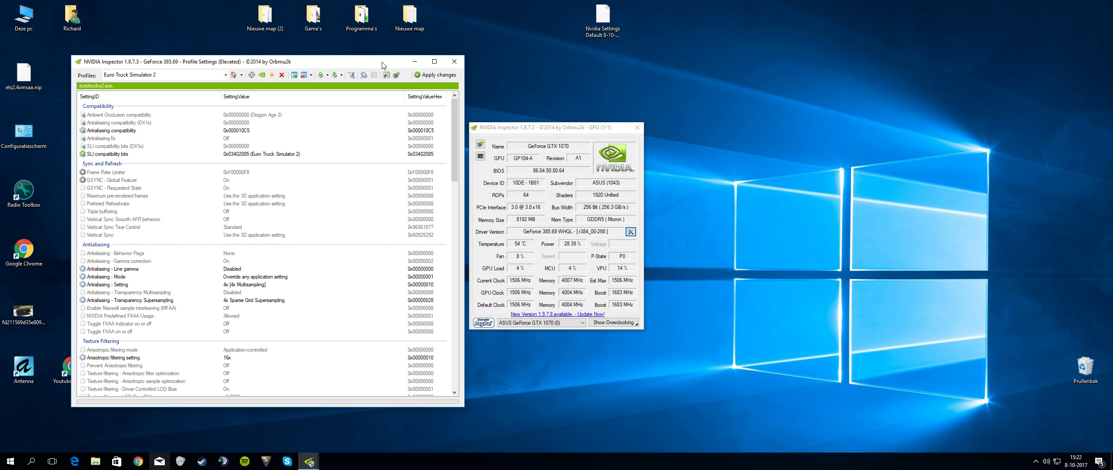
{"action": "left_click_drag", "start_coordinate": [609, 128], "coordinate": [690, 111]}
{"action": "left_click", "coordinate": [343, 69]}
{"action": "double_click", "coordinate": [344, 68]}
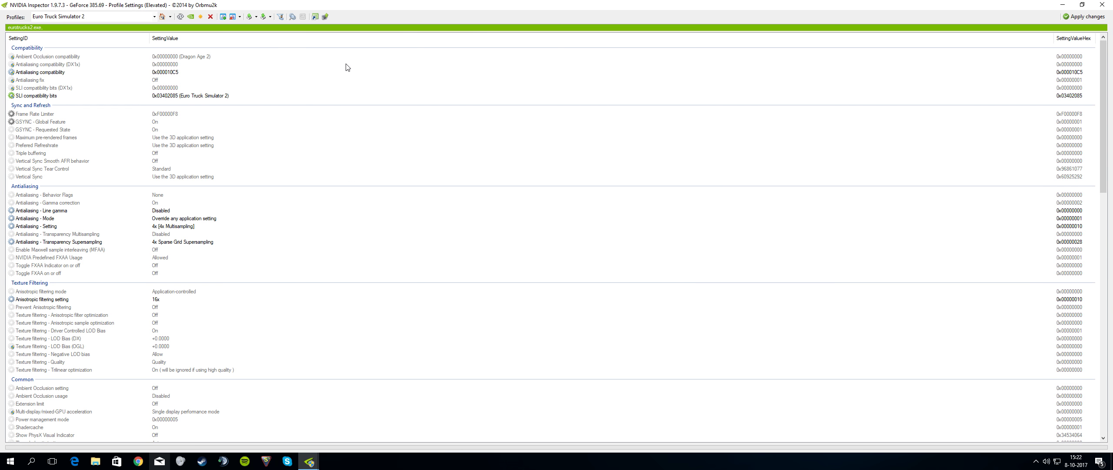
{"action": "left_click", "coordinate": [1083, 4]}
{"action": "left_click_drag", "start_coordinate": [283, 65], "coordinate": [362, 70]}
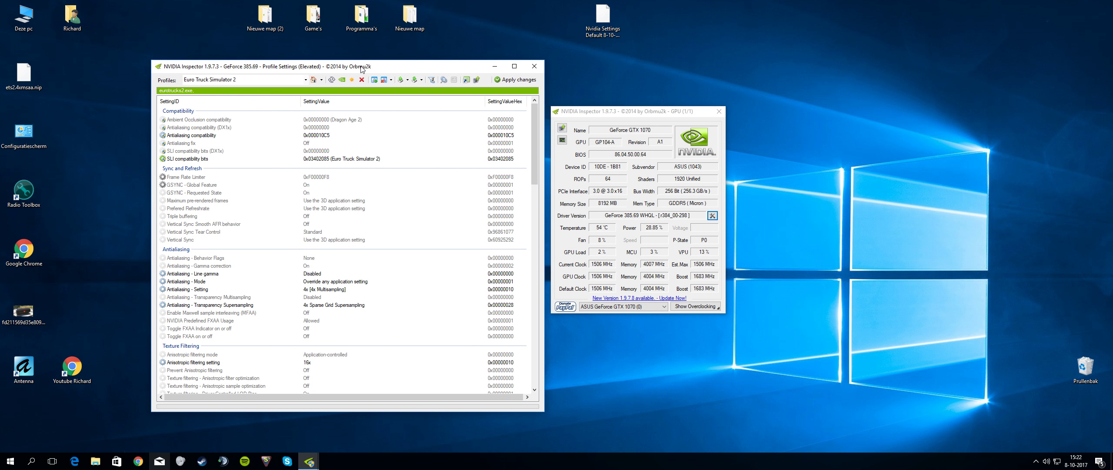